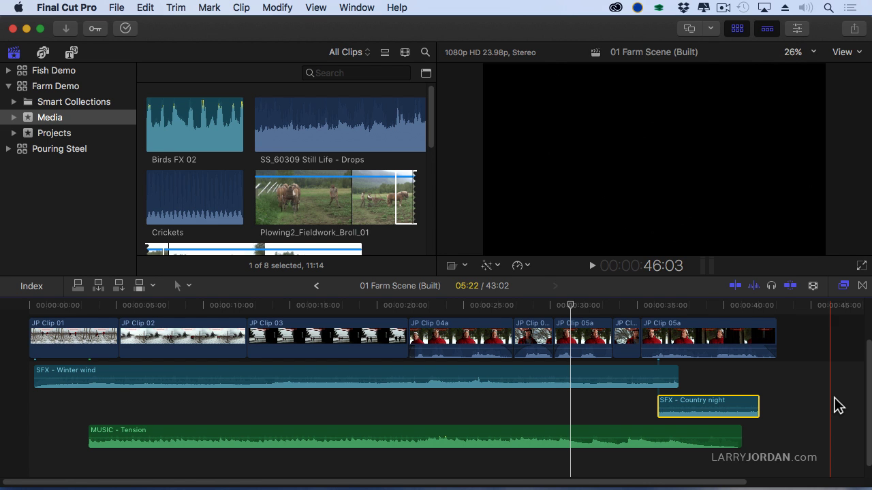
# Step: Open the Timeline Index, jump between JP Clips 01–03, then view the Tags and Roles lists
pyautogui.click(28, 287)
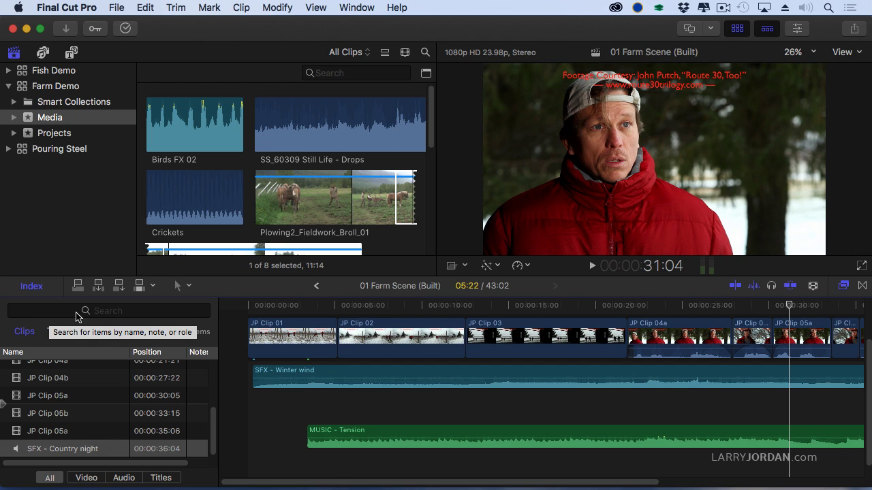
pyautogui.scroll(5, 102, 380)
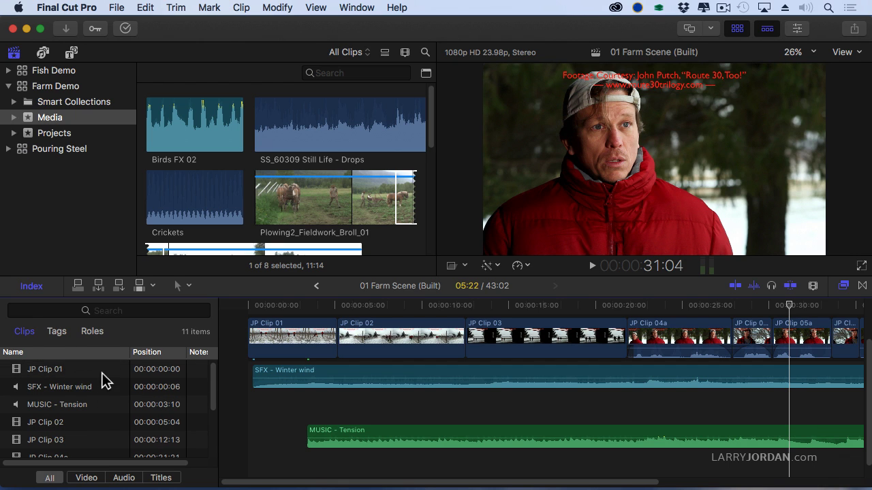
pyautogui.click(46, 370)
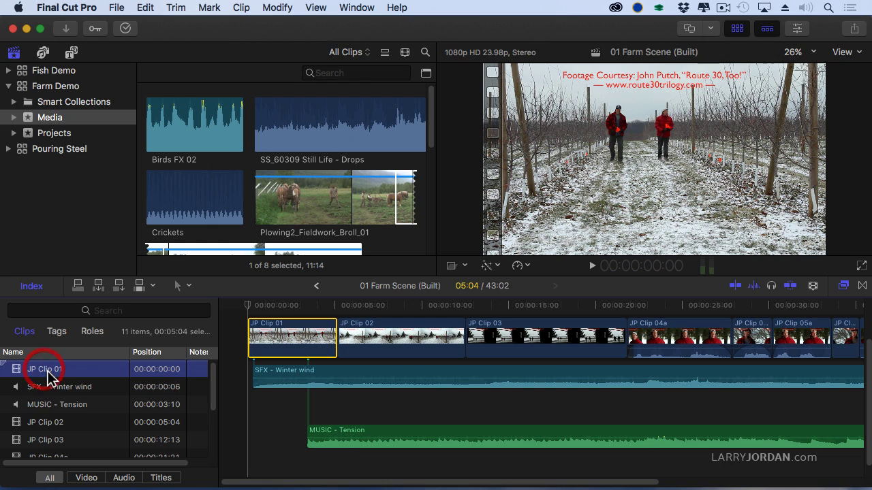
pyautogui.click(47, 424)
pyautogui.click(44, 441)
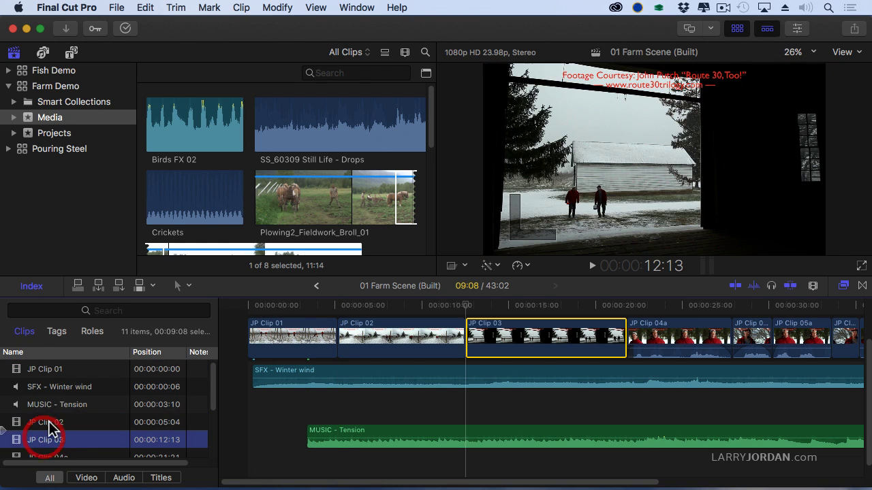
pyautogui.click(47, 373)
pyautogui.click(57, 332)
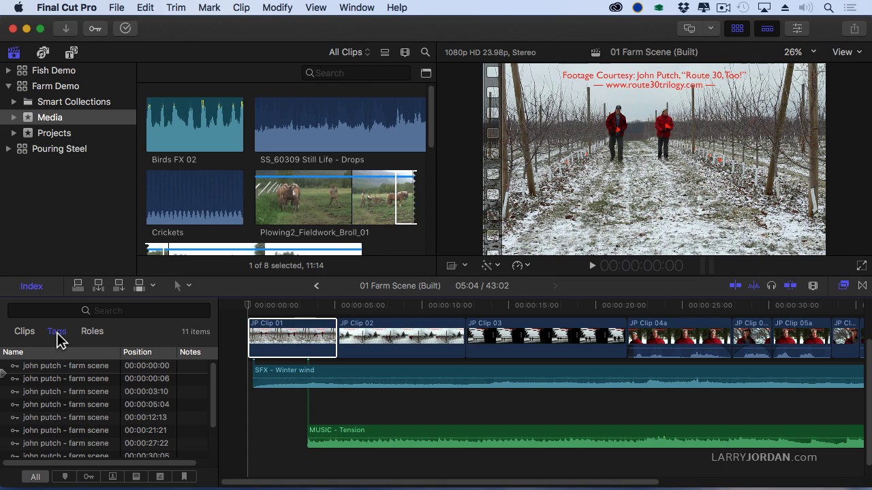
pyautogui.click(99, 335)
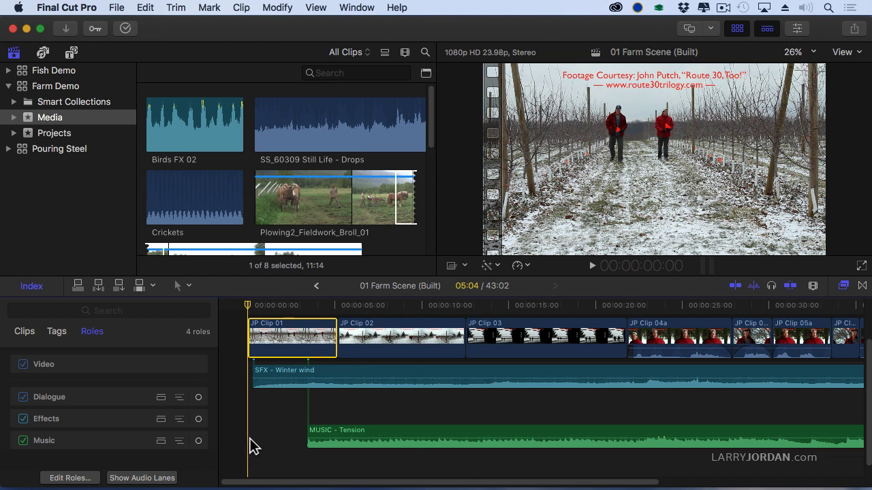
# Step: Zoom to fit the project, focus the Dialogue role, and toggle its audio lanes on then off
pyautogui.click(415, 422)
pyautogui.hotkey('shift', 'z')
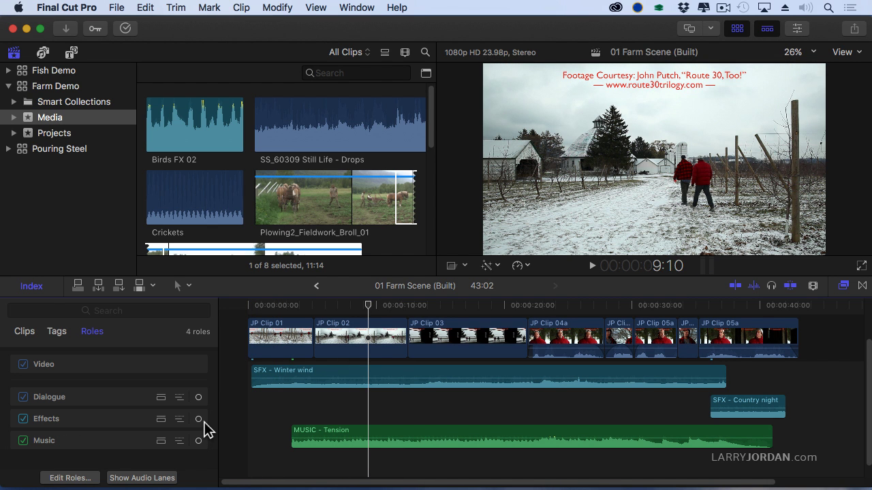
pyautogui.click(198, 398)
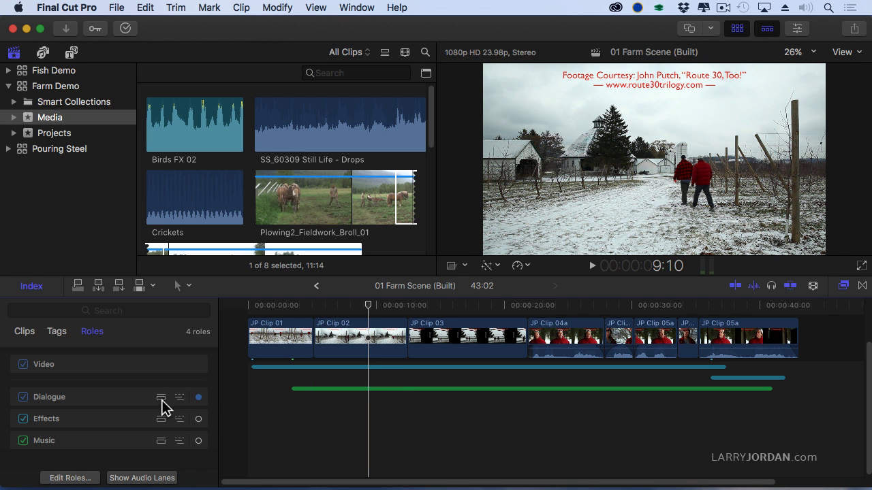
pyautogui.click(161, 398)
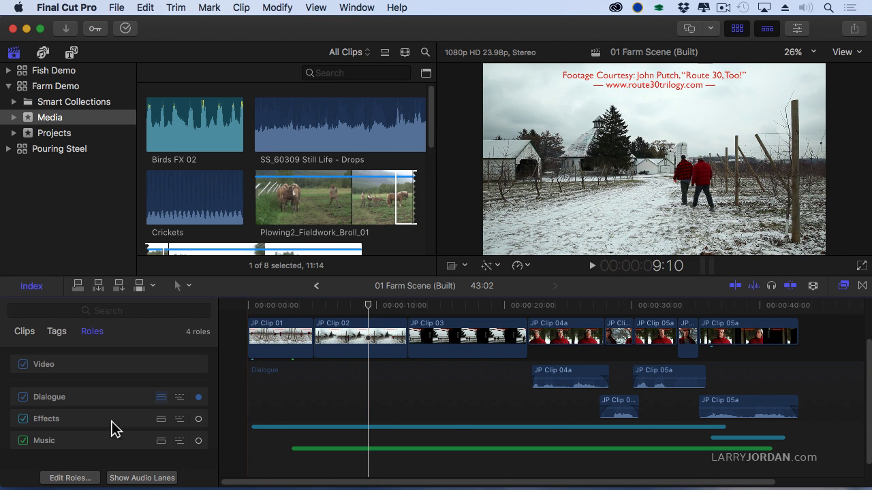
pyautogui.click(161, 397)
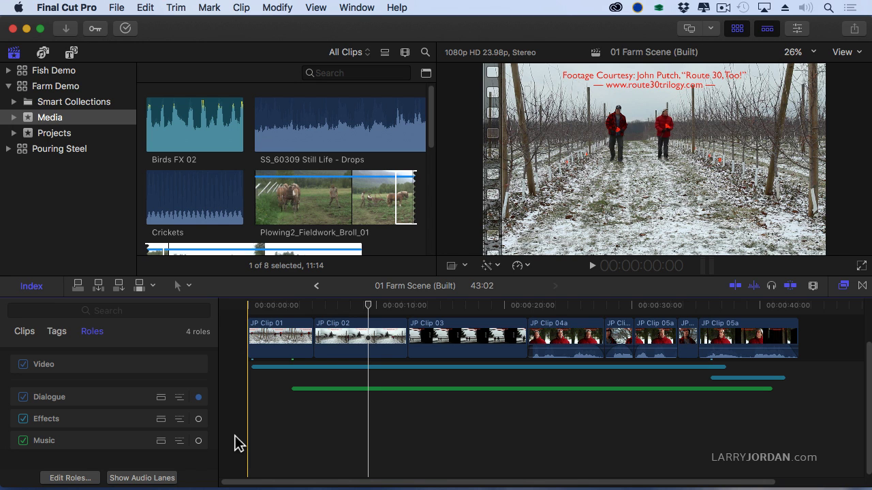
# Step: Focus the Effects role, then unfocus it so effects and music clips return to full height
pyautogui.click(199, 416)
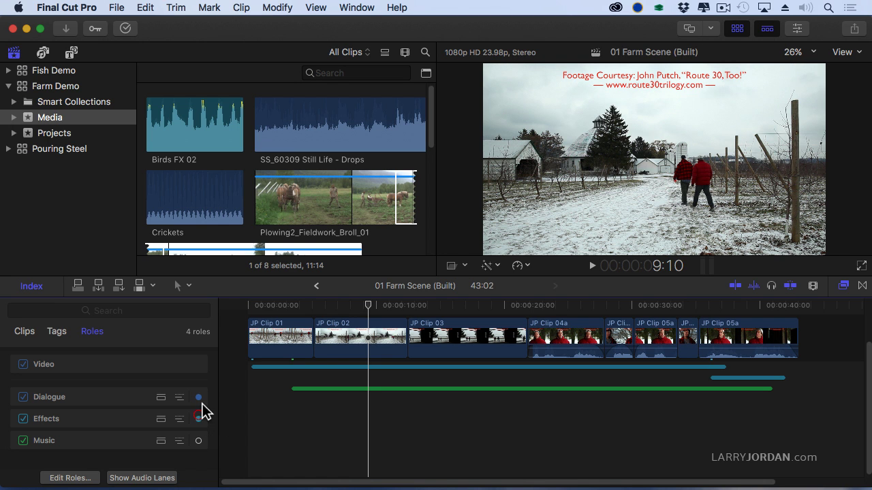
pyautogui.click(199, 418)
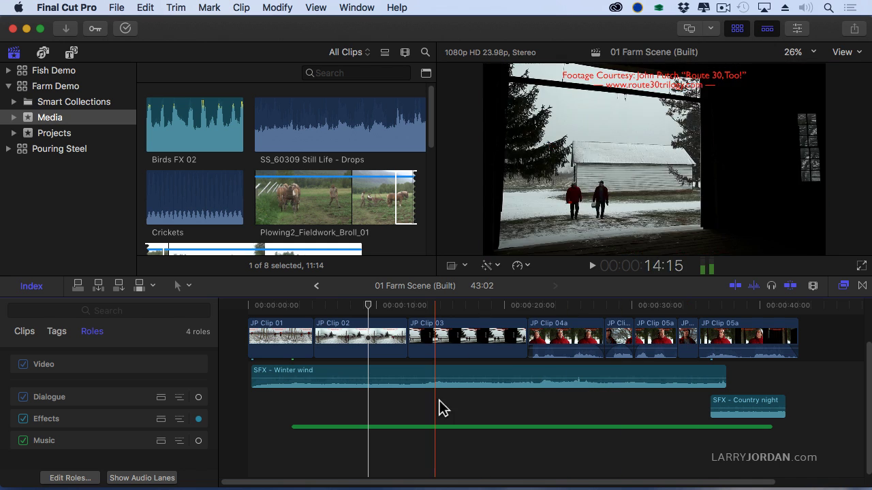
pyautogui.click(199, 419)
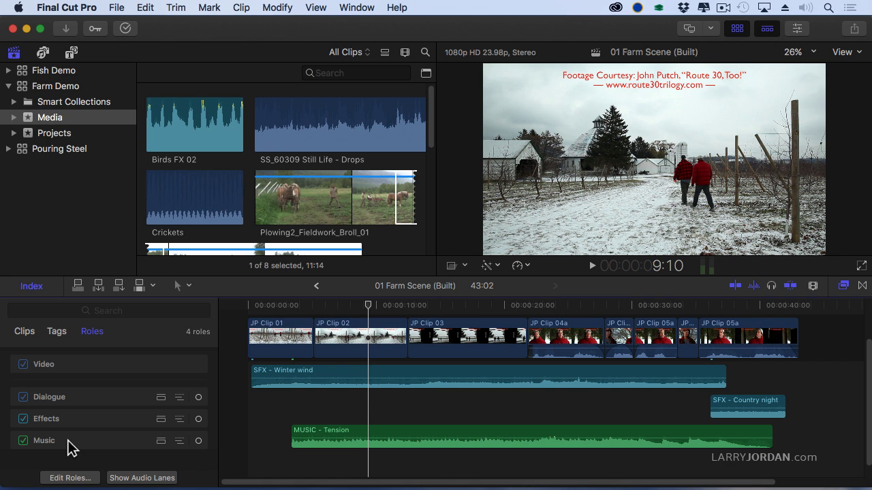
pyautogui.moveTo(67, 440); pyautogui.dragTo(74, 416)
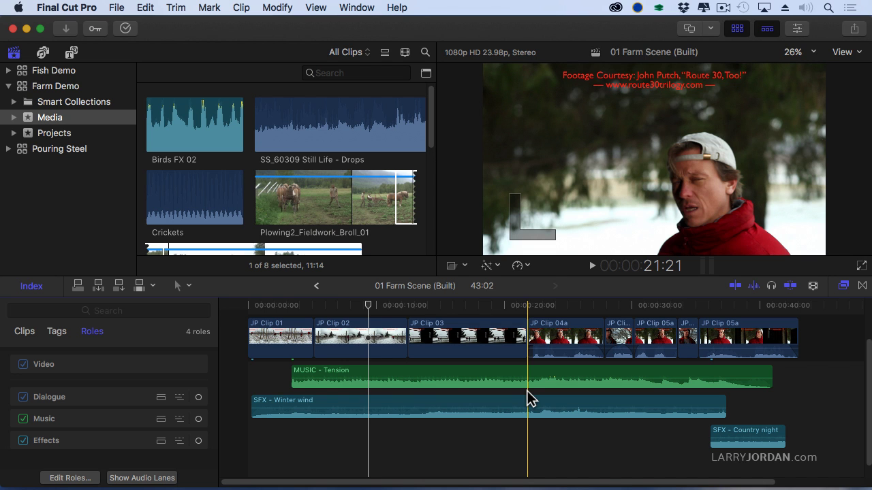
pyautogui.moveTo(84, 447); pyautogui.dragTo(84, 416)
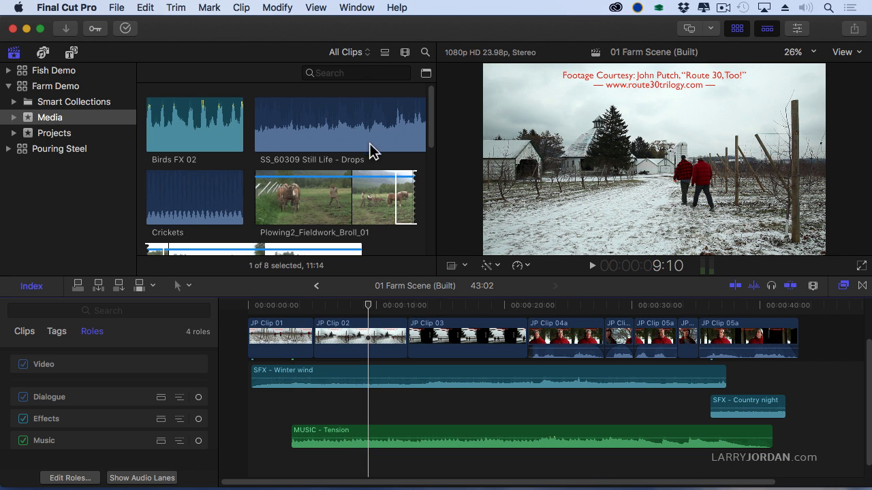
# Step: Open the Farming Compound Clip project from the library's Projects list and turn off skimming
pyautogui.click(395, 256)
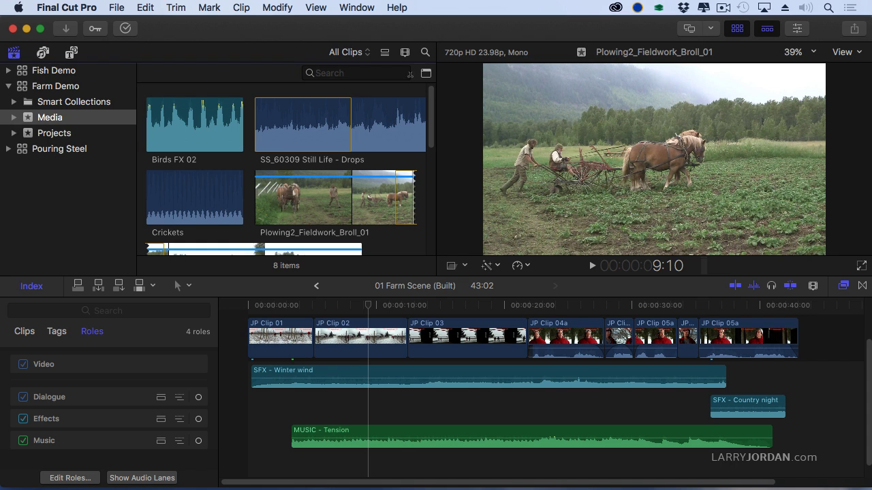
pyautogui.click(76, 134)
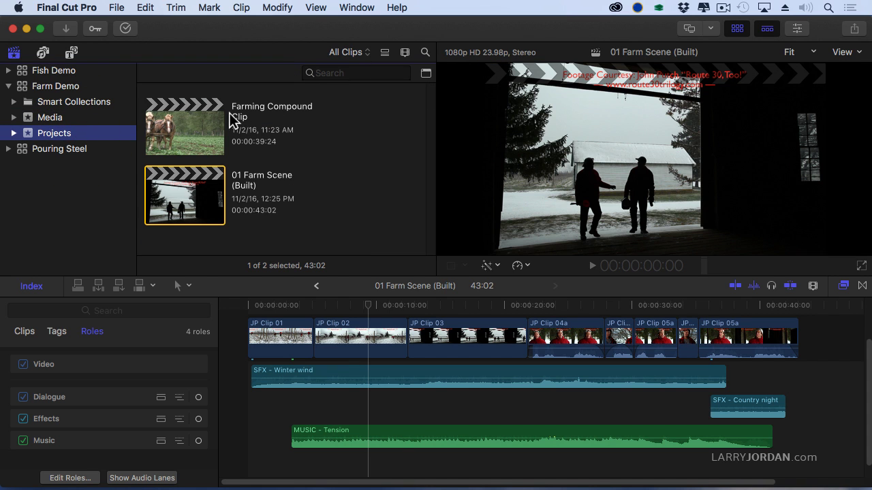
pyautogui.doubleClick(208, 122)
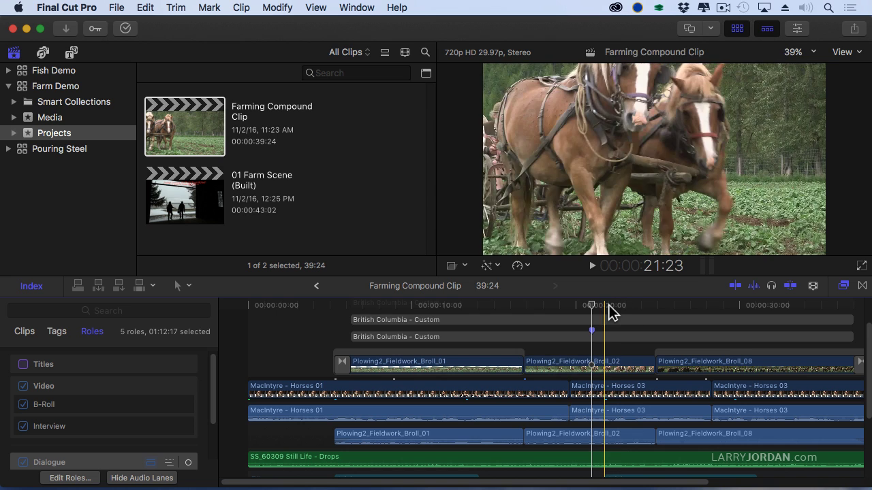
pyautogui.press('s')
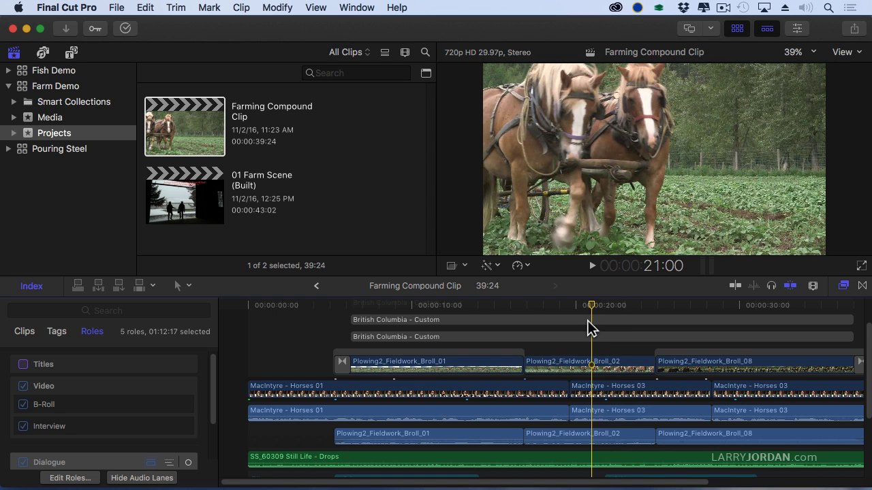
pyautogui.scroll(3, 503, 341)
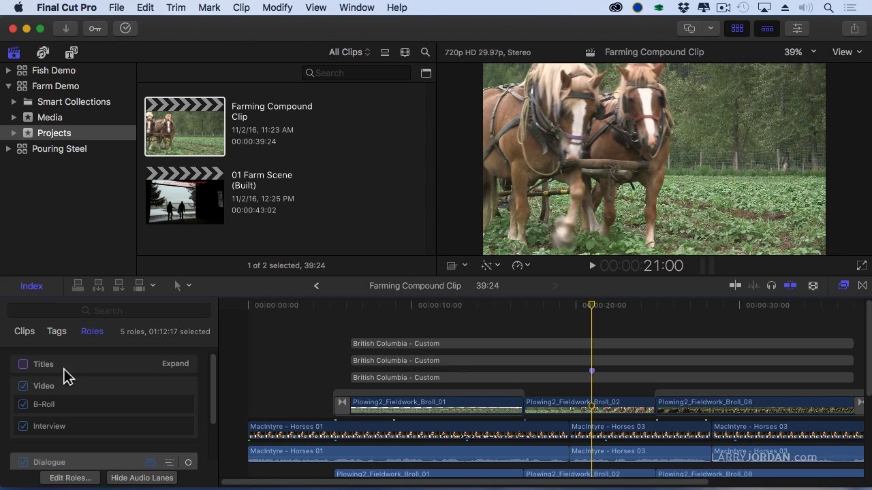
# Step: Enable Titles, expand its language subroles, and leave only the French title role on
pyautogui.click(25, 366)
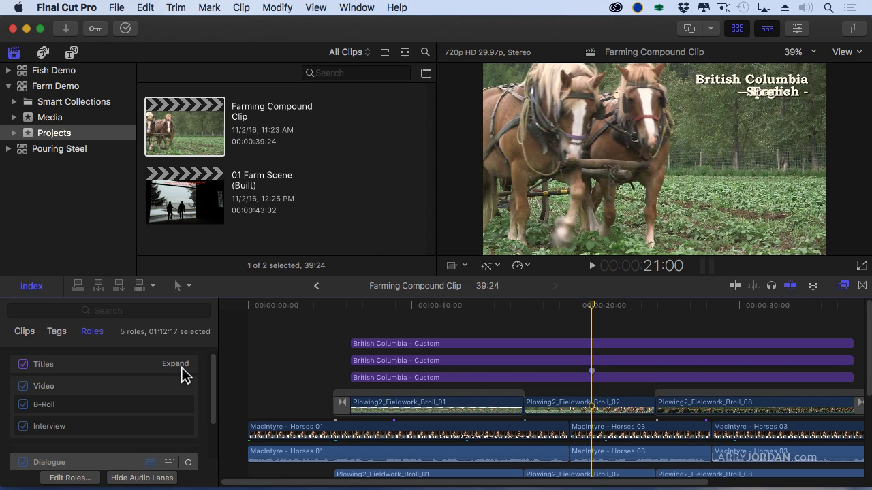
pyautogui.click(180, 366)
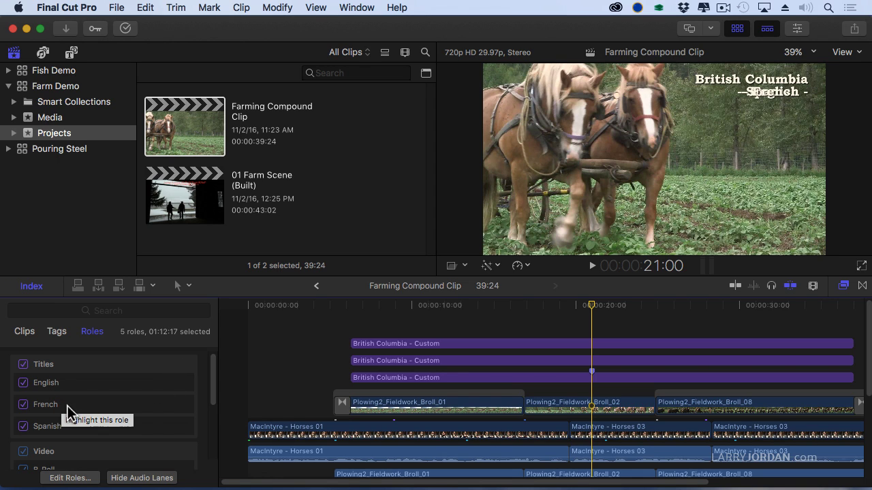
pyautogui.click(29, 429)
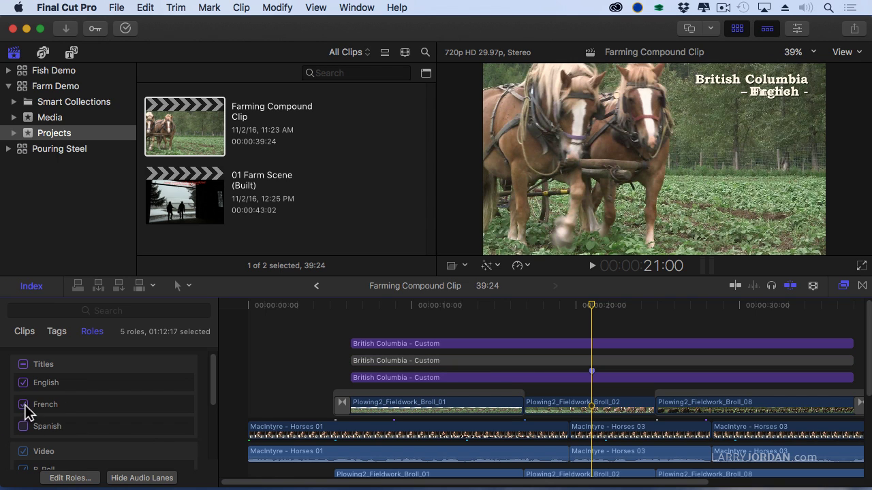
pyautogui.click(30, 407)
pyautogui.click(28, 387)
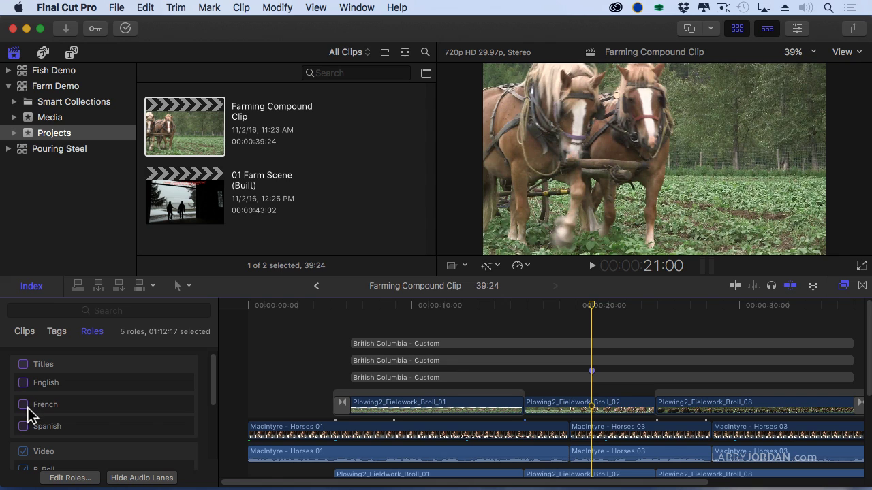
pyautogui.click(27, 409)
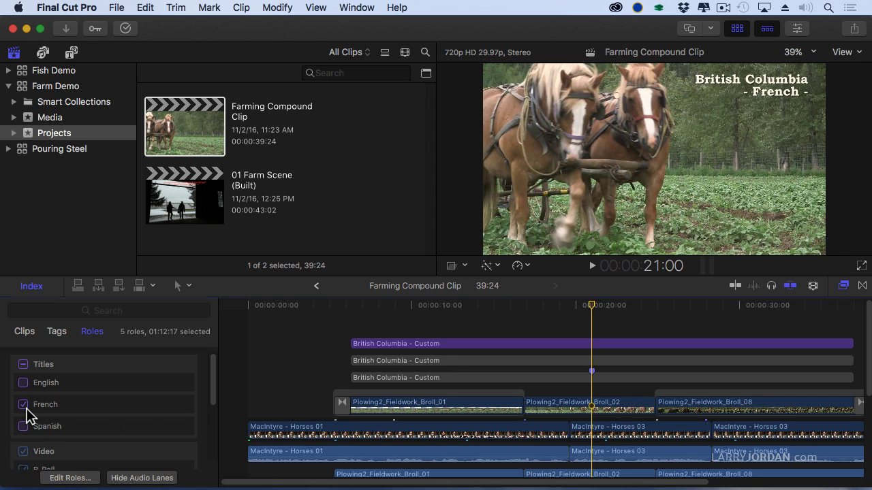
# Step: Toggle the Titles subroles until English is on and French and Spanish are off
pyautogui.click(25, 407)
pyautogui.click(26, 427)
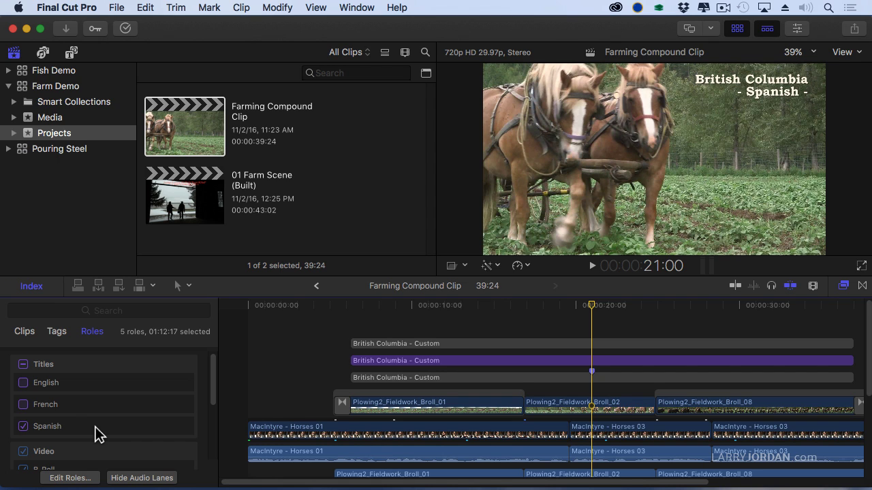
pyautogui.click(48, 388)
pyautogui.click(46, 406)
pyautogui.click(24, 404)
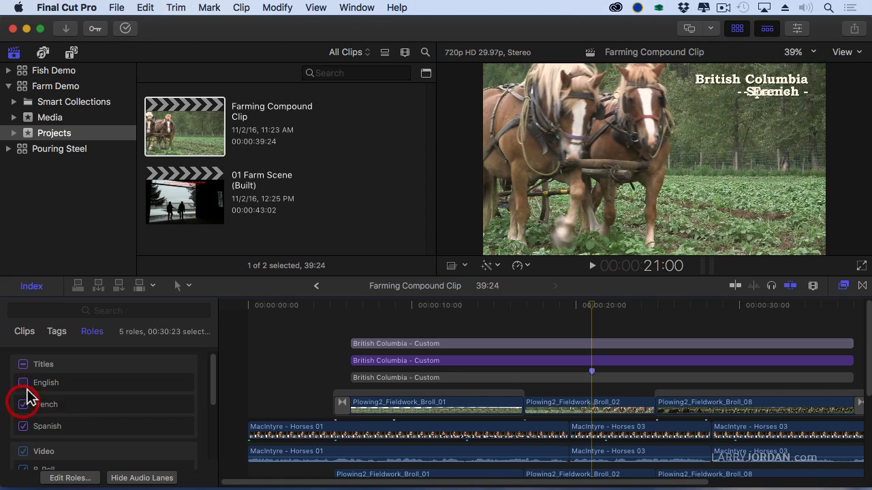
pyautogui.click(24, 365)
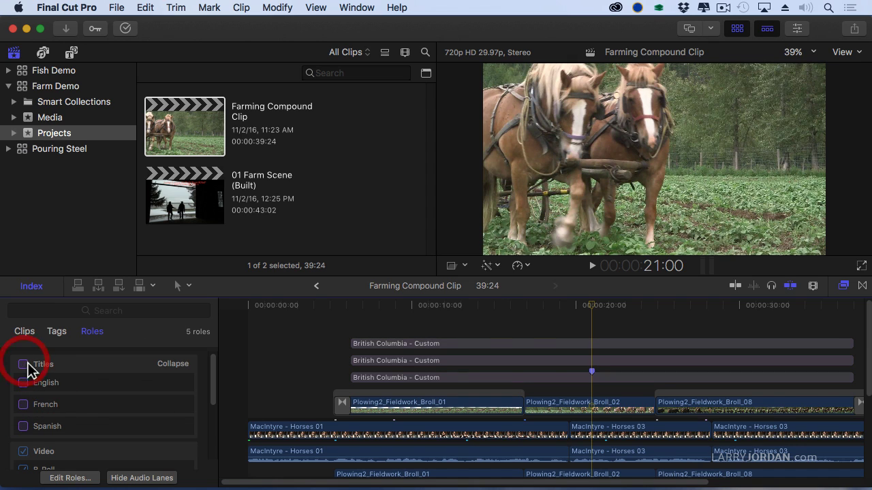
pyautogui.click(24, 365)
pyautogui.click(24, 365)
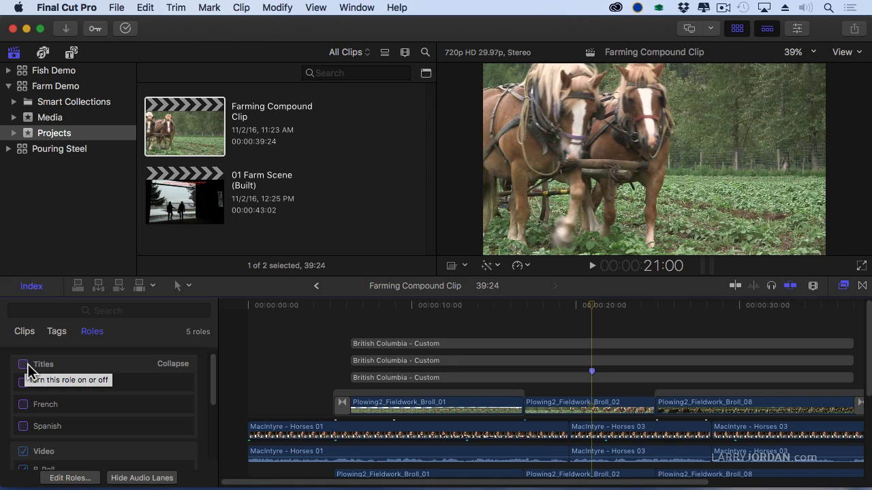
pyautogui.click(25, 365)
pyautogui.click(24, 406)
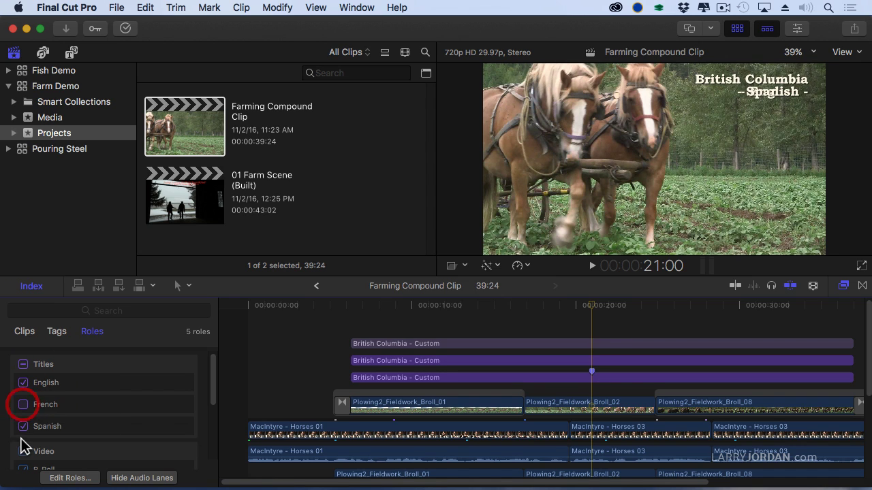
pyautogui.click(23, 426)
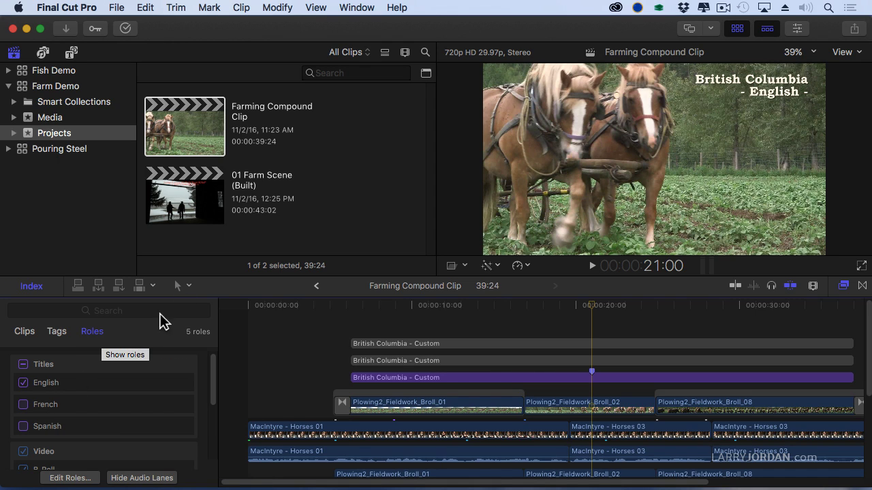
# Step: Use the timeline back arrow to reopen 01 Farm Scene (Built), with its Video, Dialogue, Effects and Music roles
pyautogui.click(318, 287)
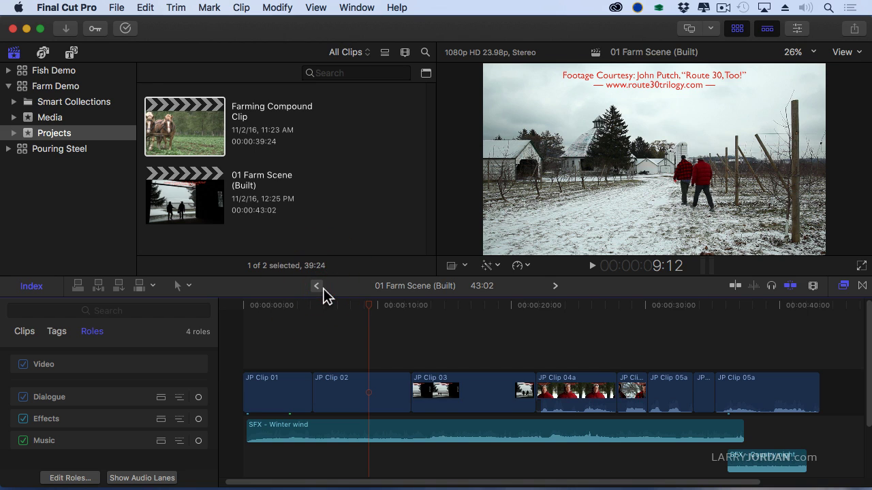
pyautogui.scroll(-3, 706, 407)
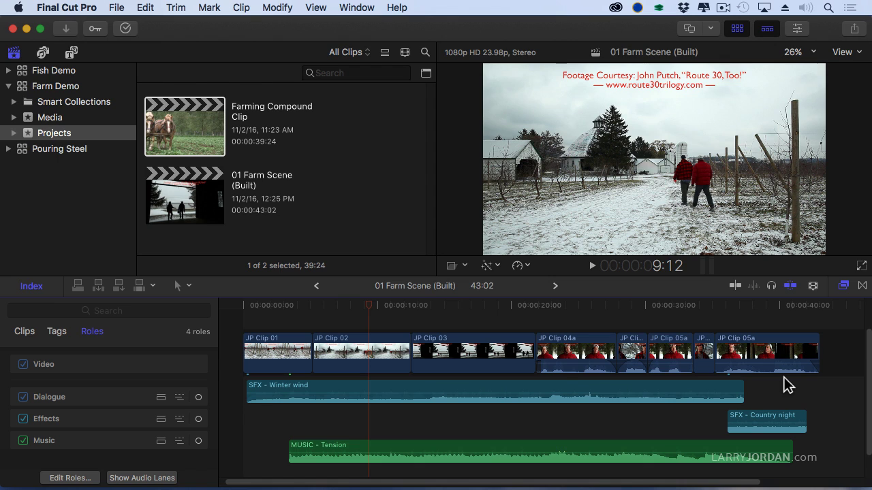
pyautogui.moveTo(595, 368)
# Step: Select all clips and nest them into a new compound clip named 'Final Project'
pyautogui.click(820, 392)
pyautogui.press('super+a')
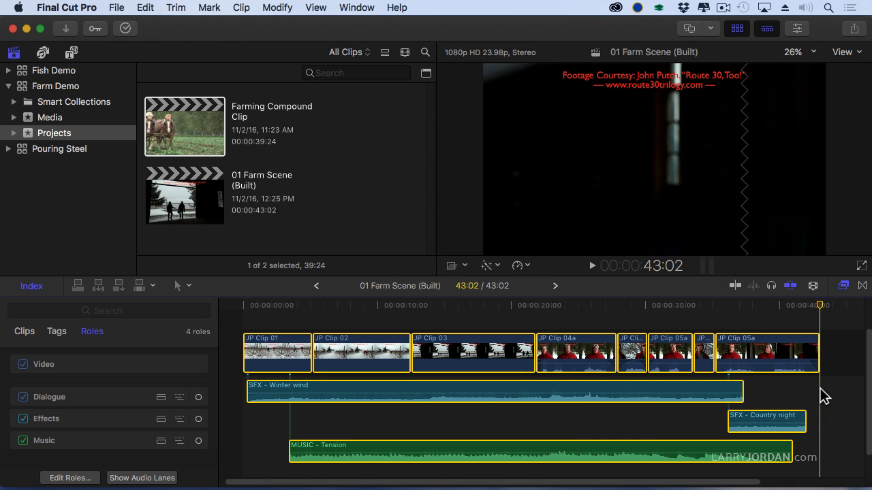
pyautogui.click(755, 307)
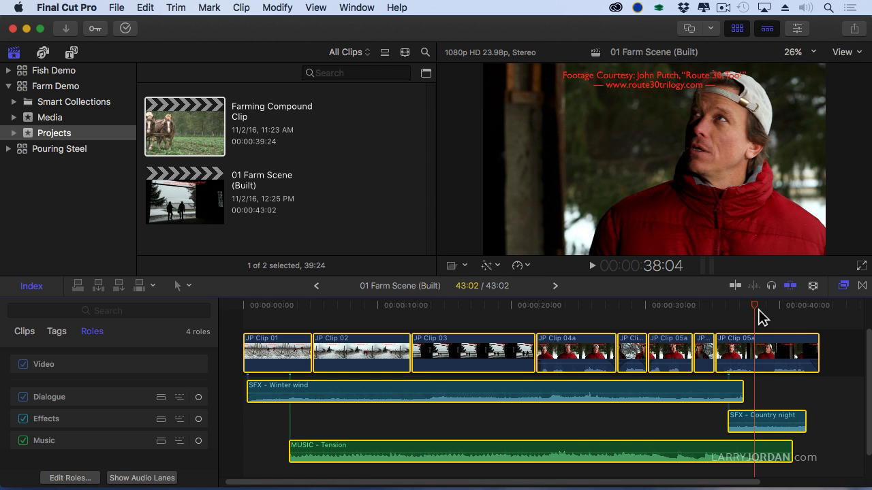
pyautogui.click(120, 8)
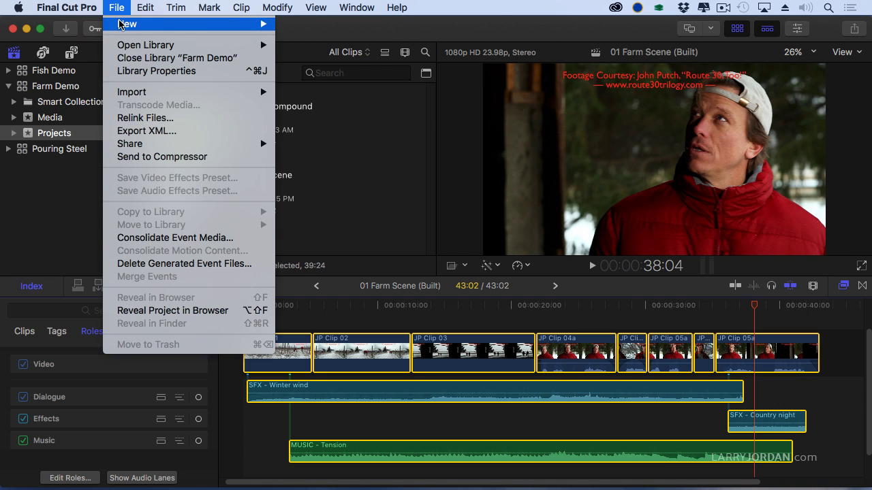
pyautogui.moveTo(121, 24)
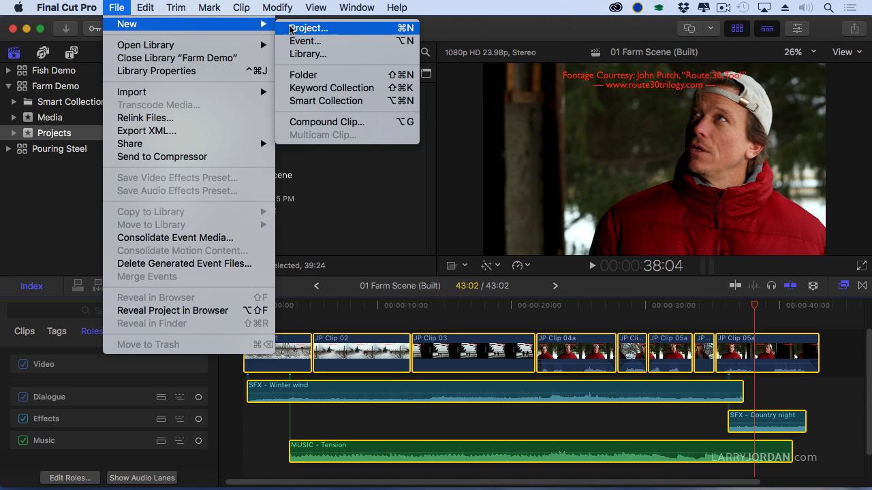
pyautogui.click(364, 128)
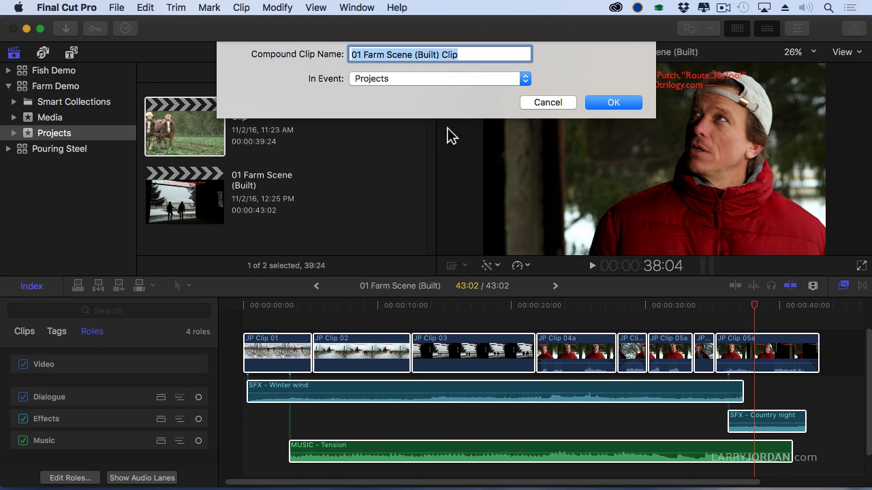
pyautogui.write('Final Pro')
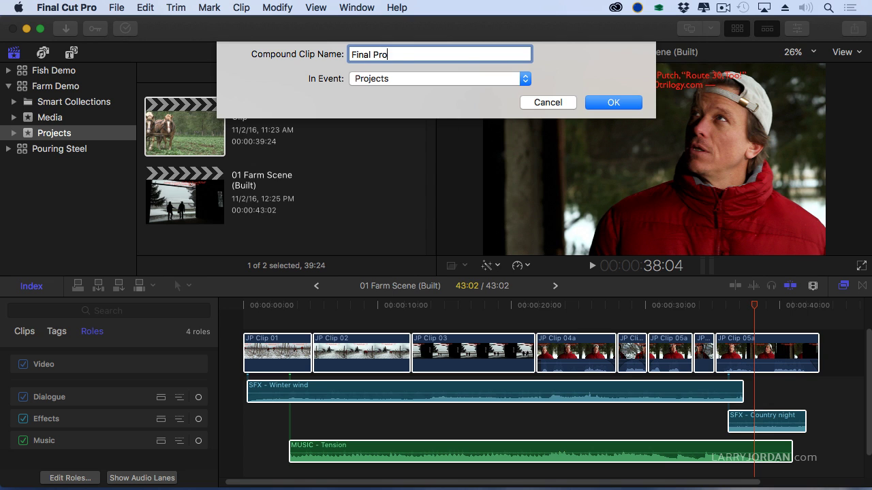
pyautogui.write('ject')
pyautogui.press('Return')
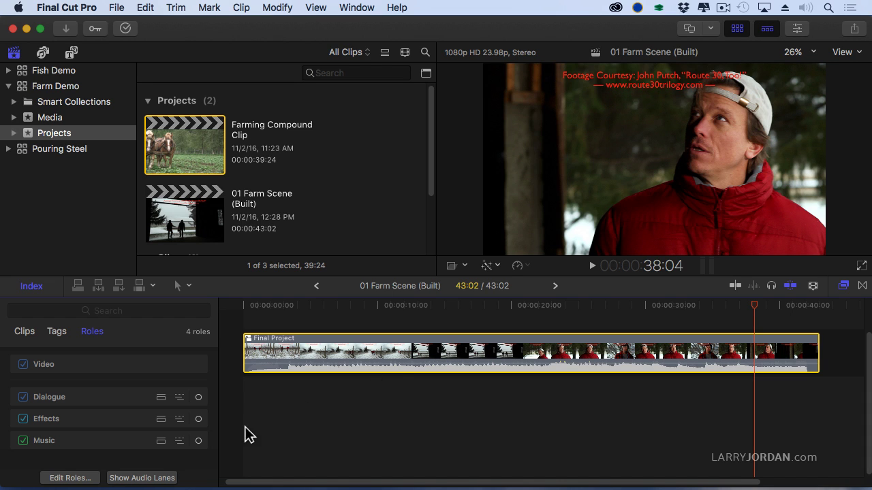
# Step: Show the compound clip's role audio lanes, select each lane, and raise the Dialogue lane volume
pyautogui.click(160, 478)
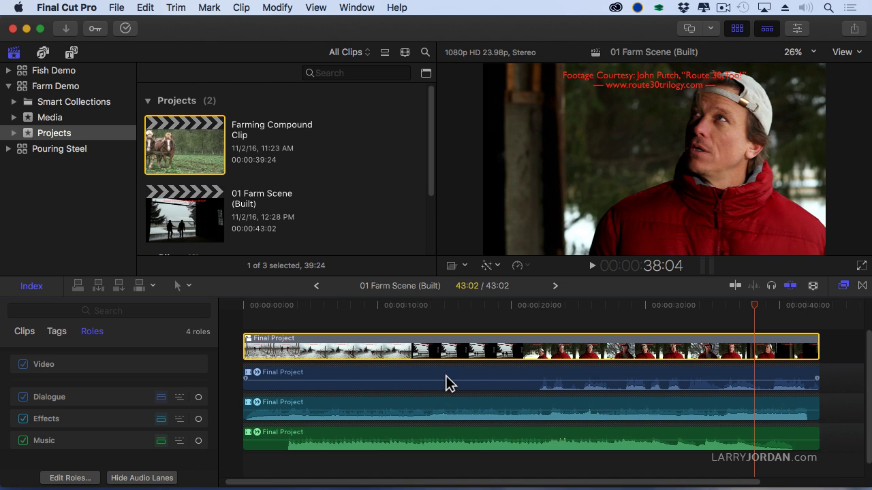
pyautogui.click(446, 380)
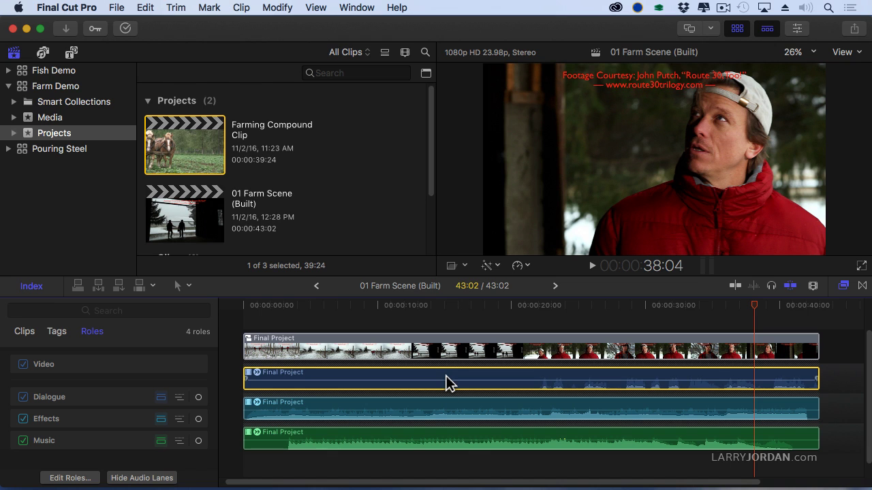
pyautogui.click(439, 407)
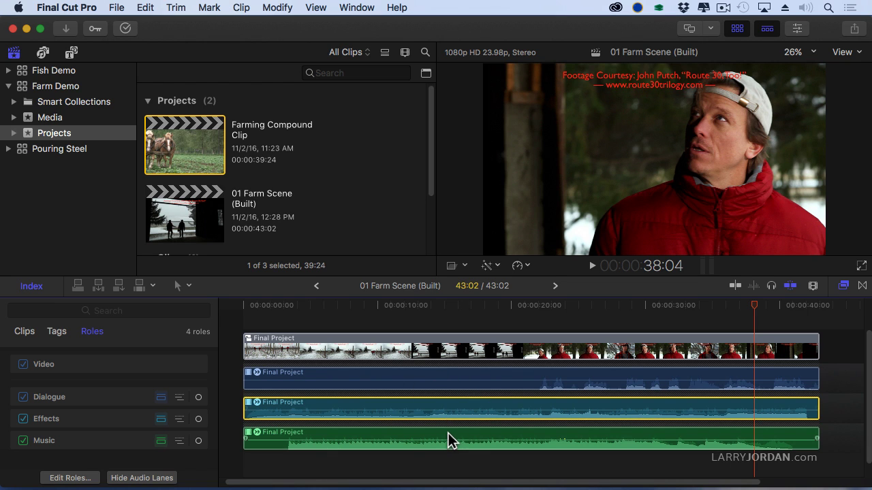
pyautogui.click(448, 433)
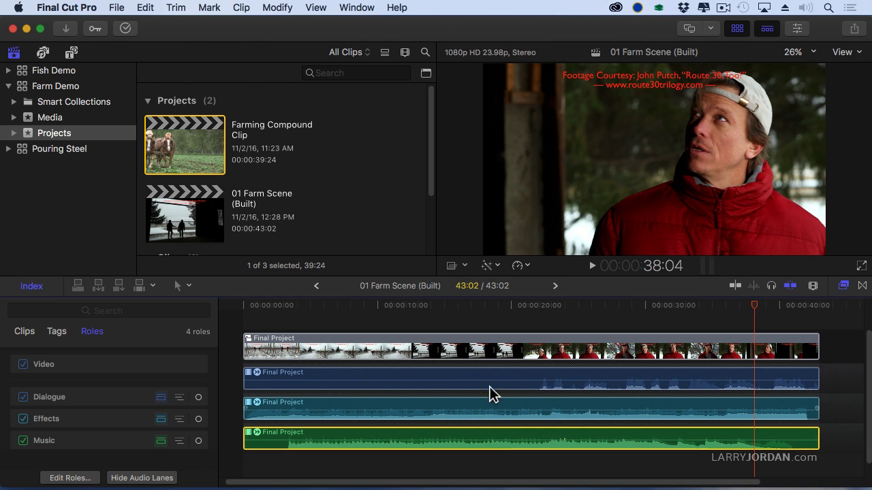
pyautogui.moveTo(513, 379)
pyautogui.mouseDown()
pyautogui.moveTo(513, 369)
pyautogui.moveTo(515, 386)
pyautogui.moveTo(519, 371)
pyautogui.moveTo(516, 378)
pyautogui.mouseUp()
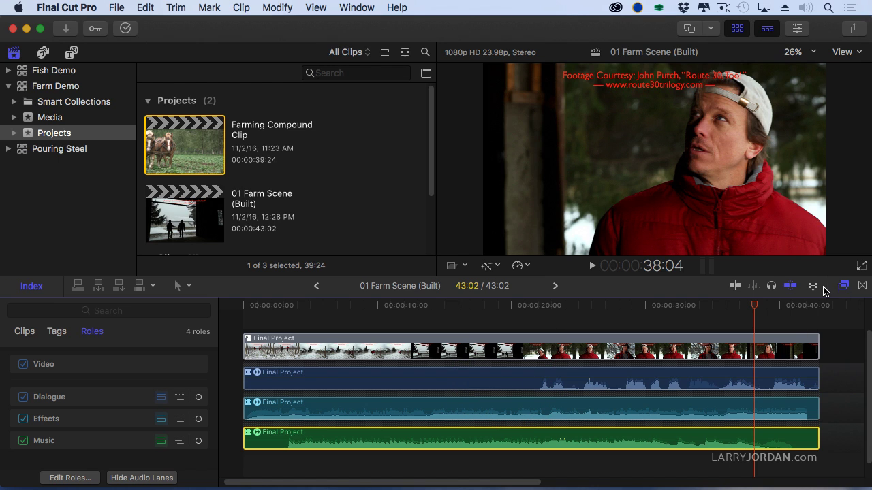
# Step: Apply the Limiter effect from the Levels audio effects to the audio
pyautogui.click(843, 285)
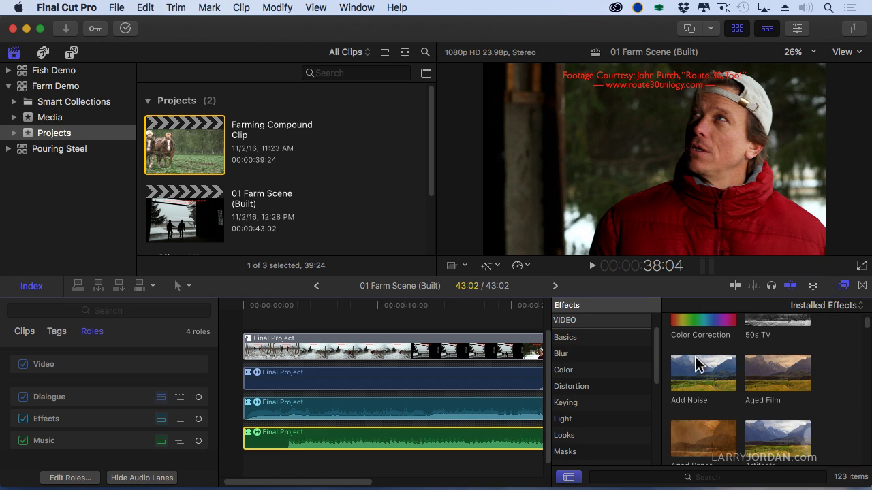
pyautogui.scroll(-5, 583, 405)
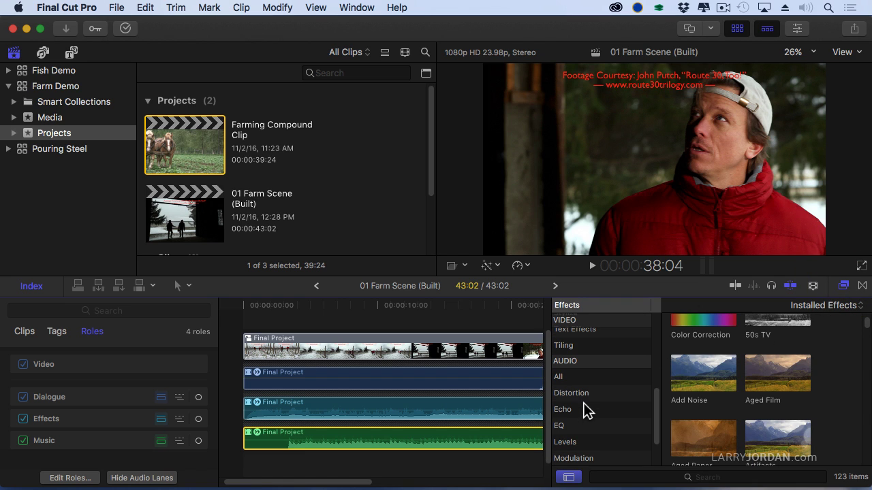
pyautogui.click(572, 442)
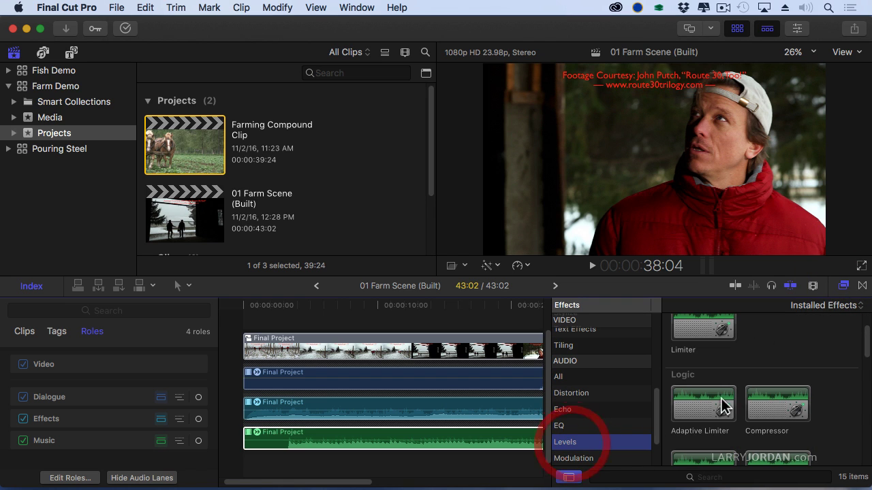
pyautogui.scroll(-3, 741, 406)
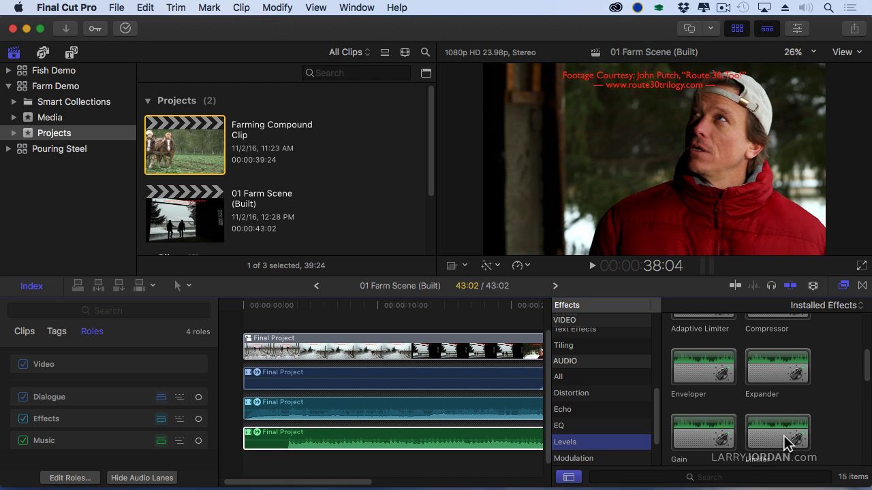
pyautogui.moveTo(786, 441); pyautogui.dragTo(522, 387)
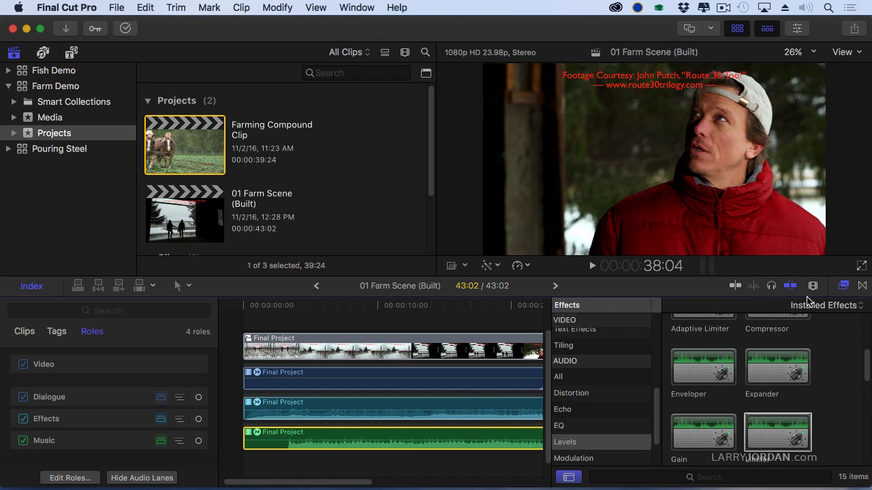
# Step: Close the effects browser and select the Final Project's Dialogue audio lane
pyautogui.click(843, 286)
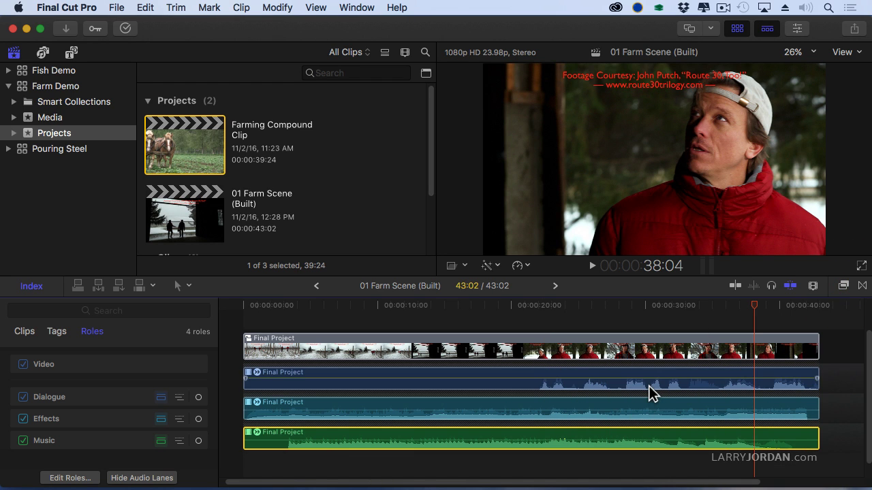
pyautogui.click(646, 384)
pyautogui.click(648, 385)
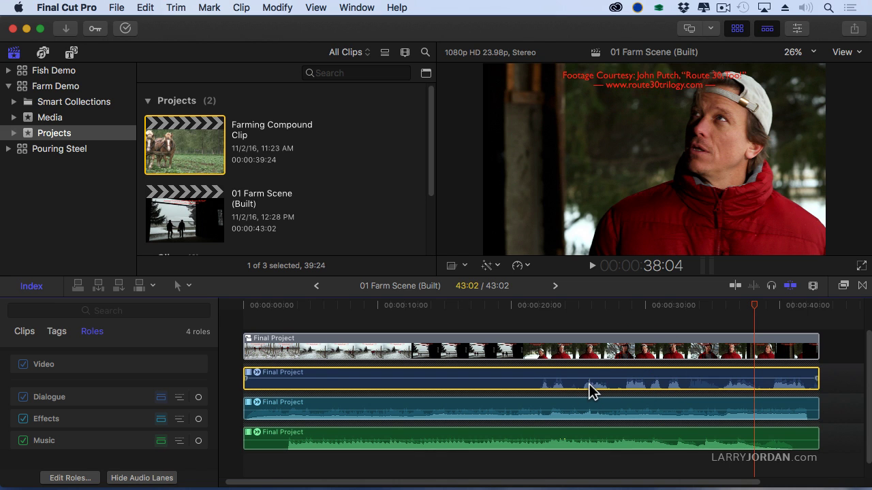
pyautogui.click(796, 28)
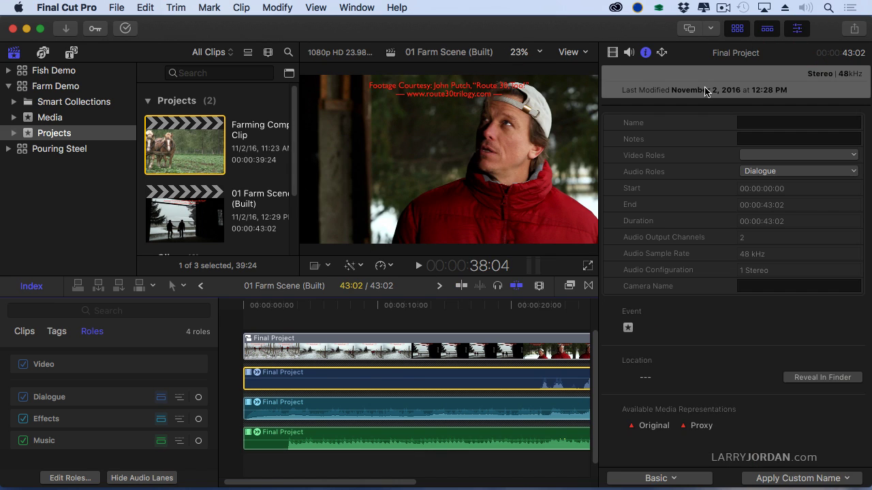
pyautogui.click(628, 52)
pyautogui.click(655, 213)
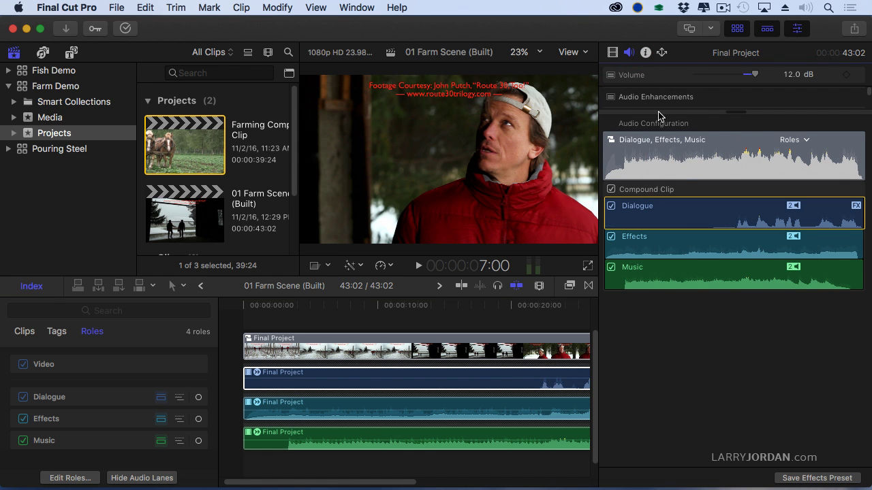
pyautogui.moveTo(730, 111); pyautogui.dragTo(720, 444)
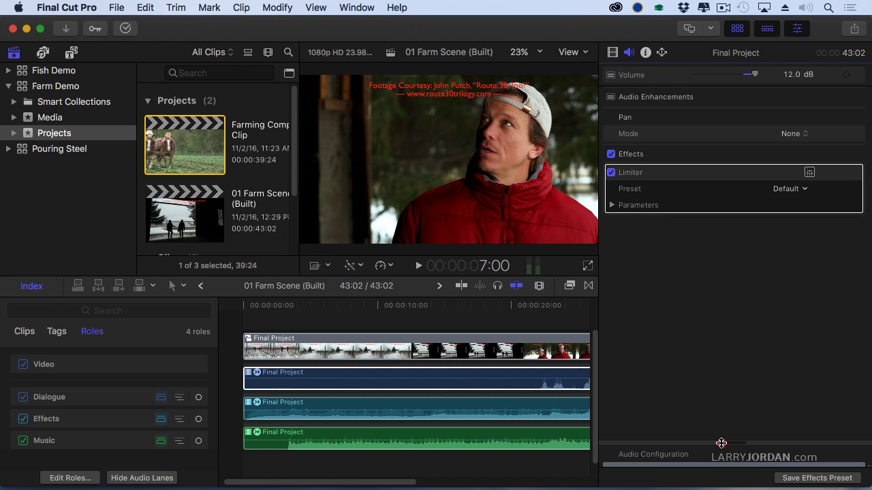
pyautogui.click(690, 211)
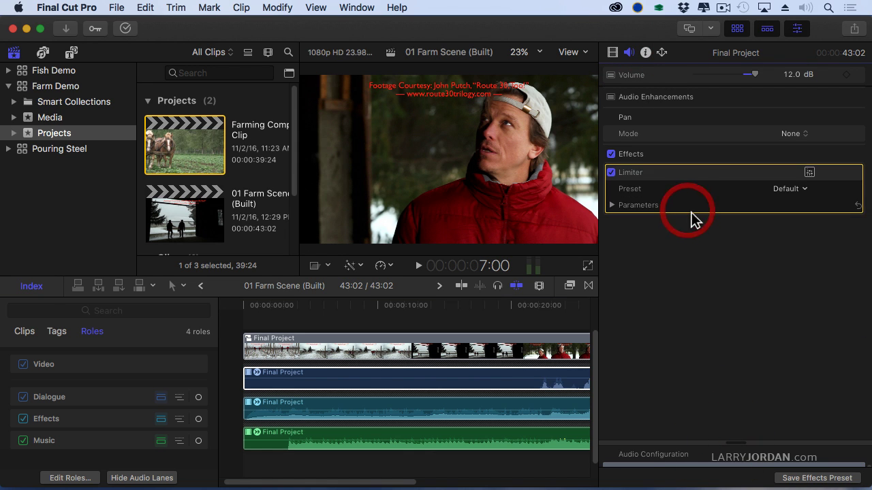
pyautogui.click(809, 173)
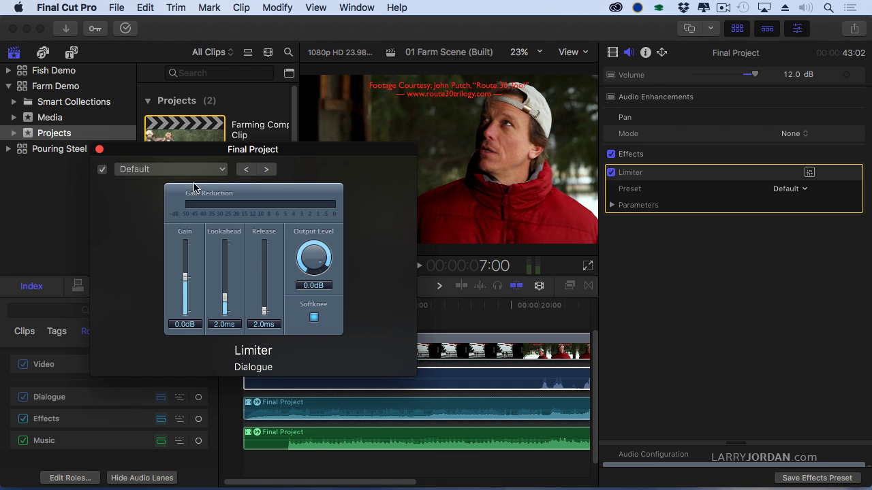
pyautogui.click(99, 149)
pyautogui.click(730, 308)
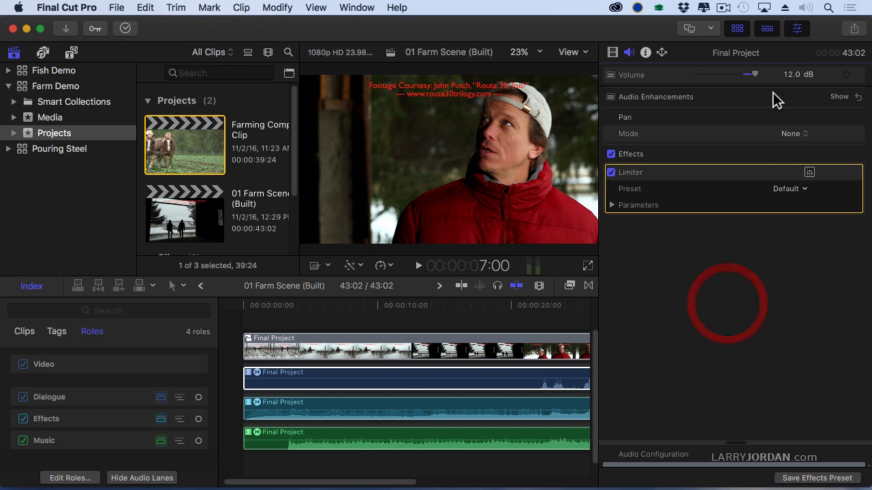
pyautogui.click(797, 29)
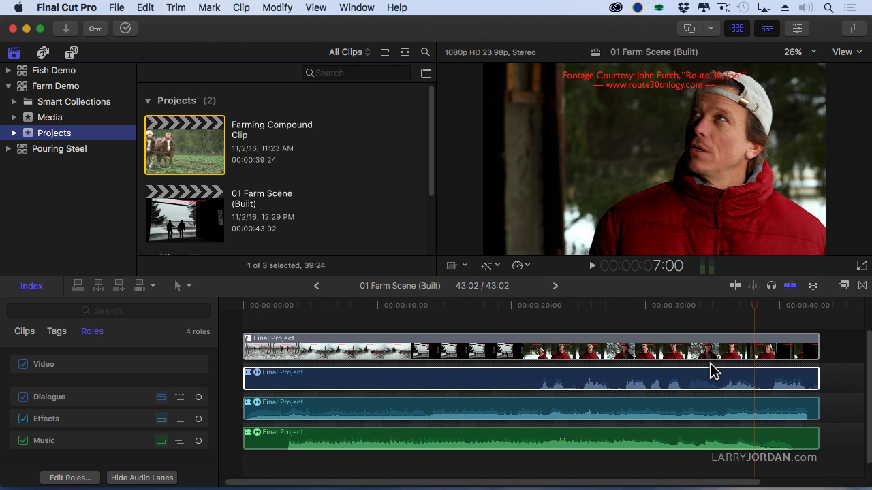
# Step: Toggle the audio role lanes, then break apart 'Final Project' into its JP, SFX and MUSIC - Tension clips
pyautogui.click(134, 478)
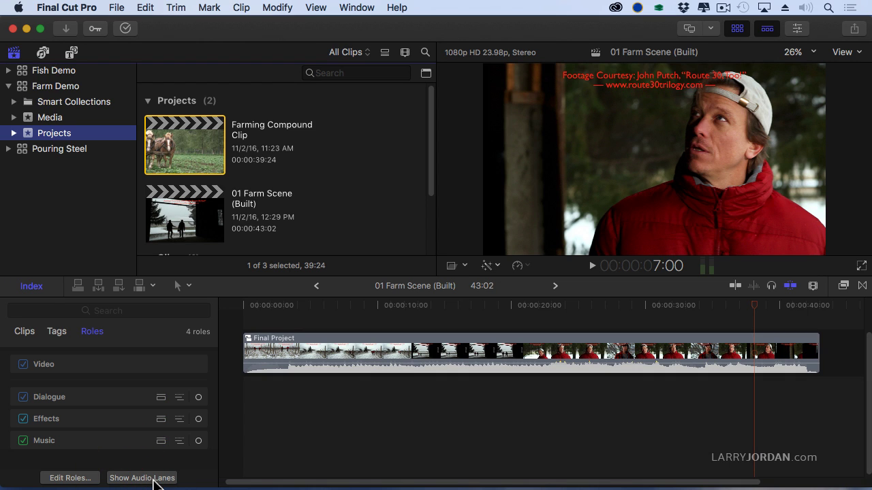
pyautogui.click(156, 480)
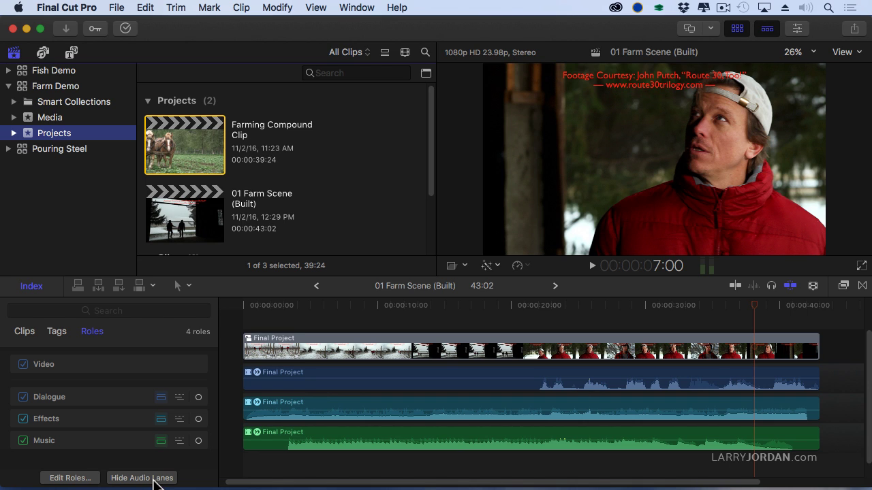
pyautogui.click(155, 481)
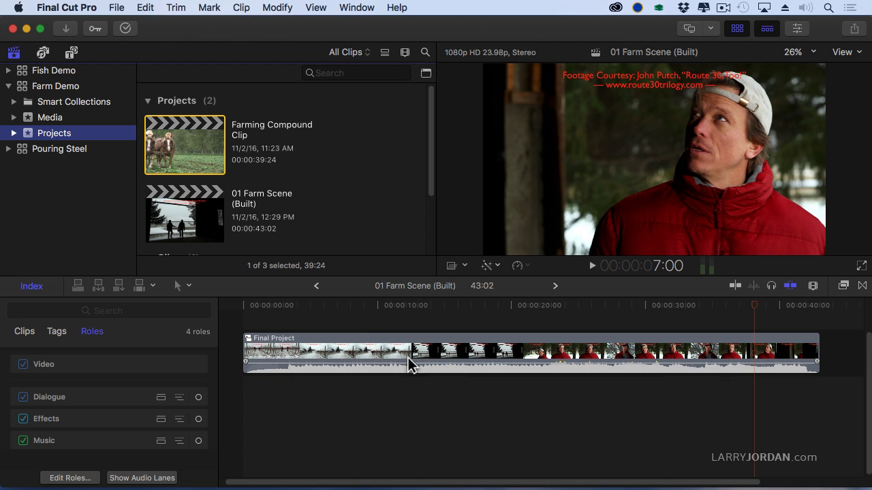
pyautogui.press('super+a')
pyautogui.press('shift+super+g')
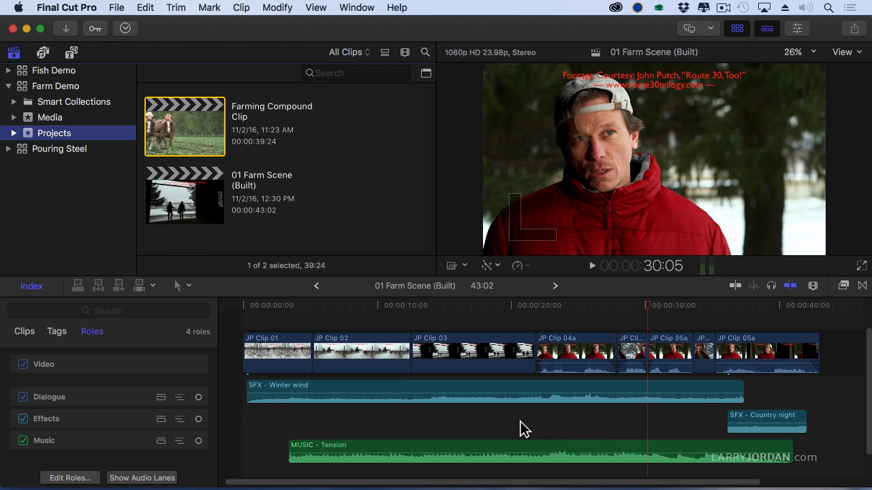
pyautogui.click(604, 429)
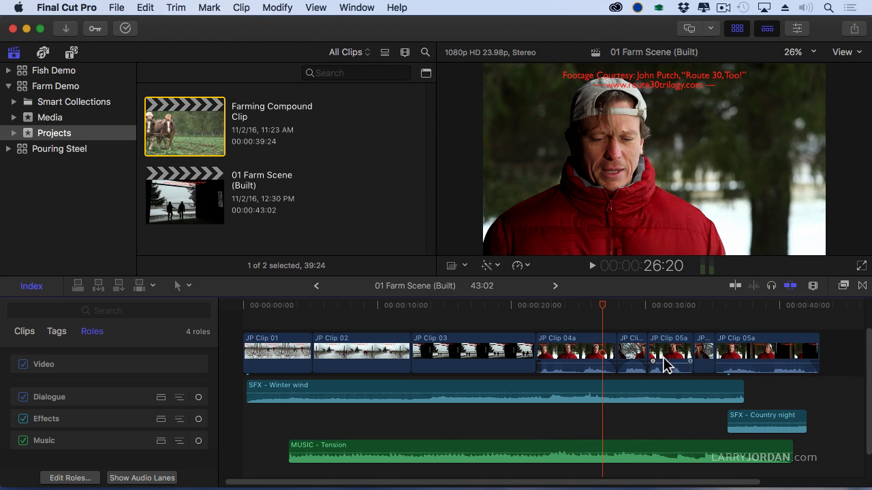
pyautogui.moveTo(607, 356); pyautogui.dragTo(607, 357)
pyautogui.click(241, 7)
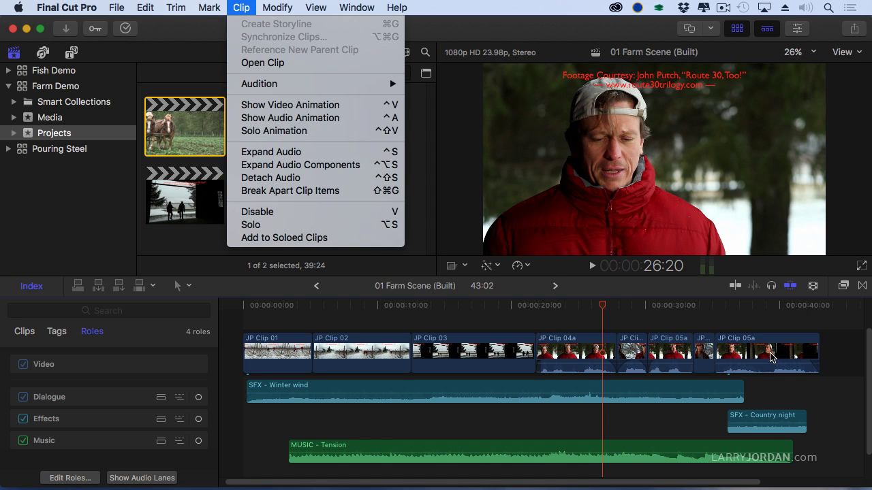
pyautogui.click(850, 383)
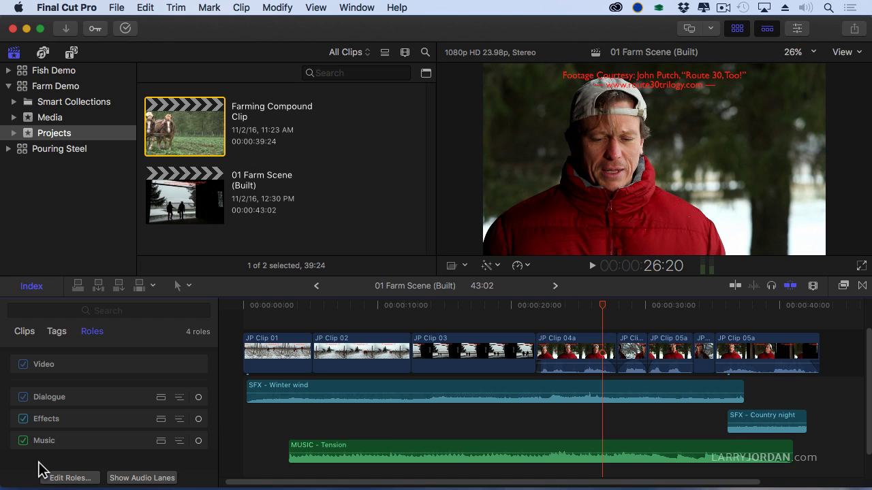
pyautogui.click(25, 443)
pyautogui.click(24, 441)
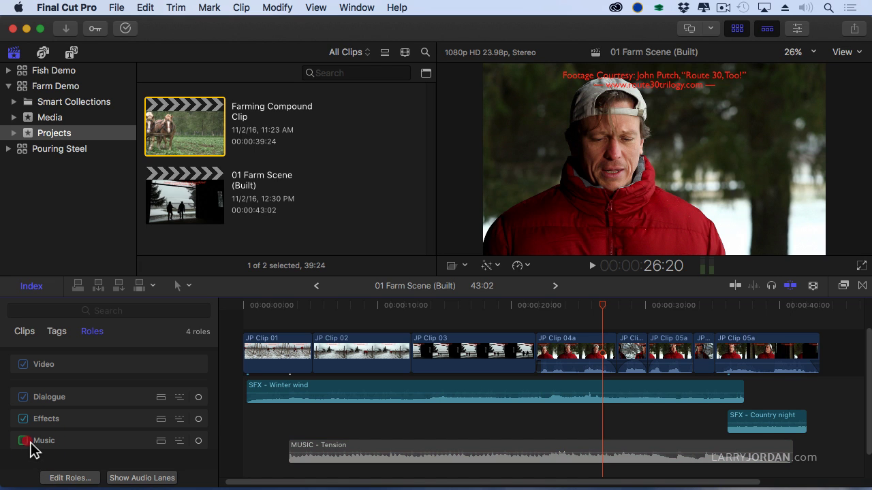
pyautogui.click(25, 420)
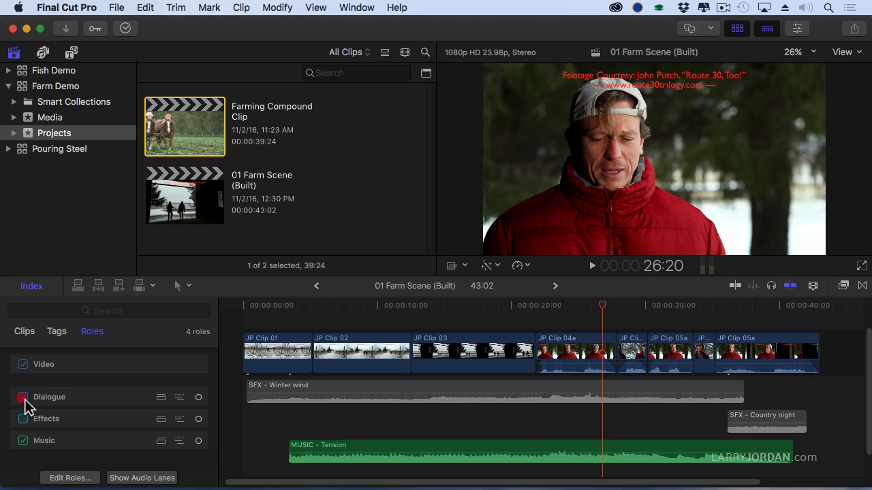
pyautogui.click(23, 397)
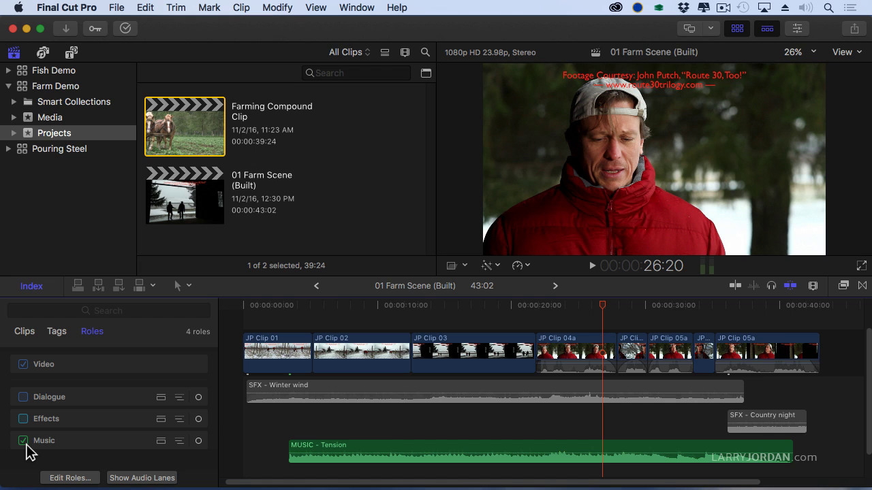
pyautogui.click(24, 441)
pyautogui.click(25, 419)
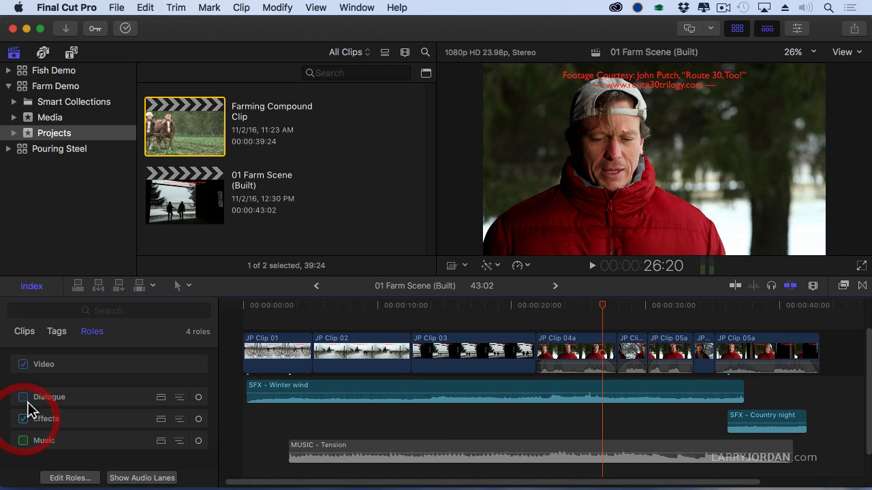
pyautogui.click(23, 397)
pyautogui.click(29, 446)
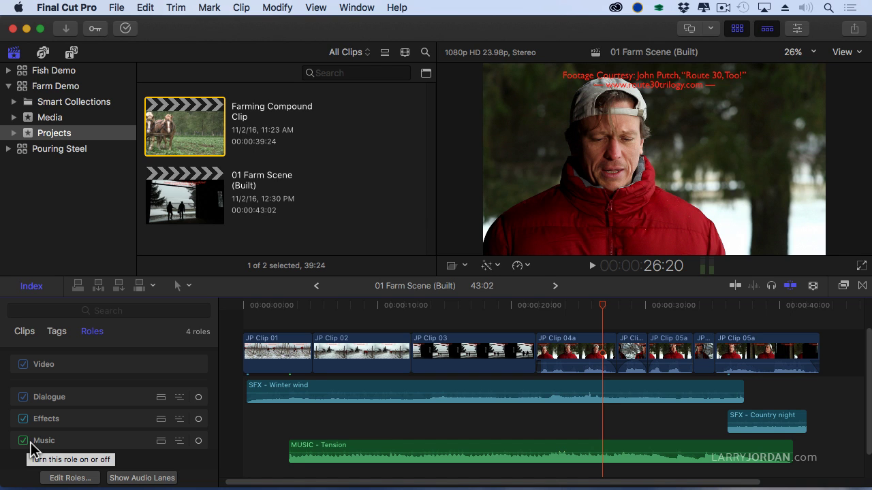
# Step: Collapse Farm Demo and expand Fish Demo in the sidebar to browse its 21 media items
pyautogui.click(9, 88)
pyautogui.click(51, 72)
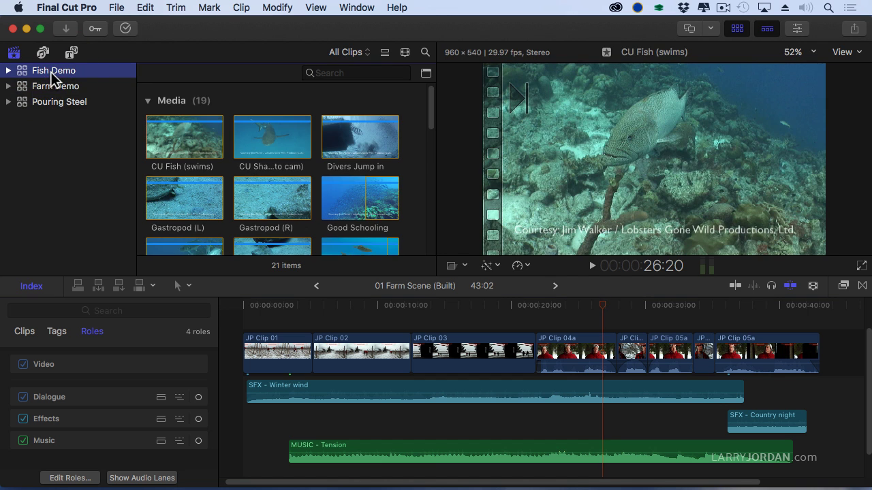
pyautogui.click(9, 72)
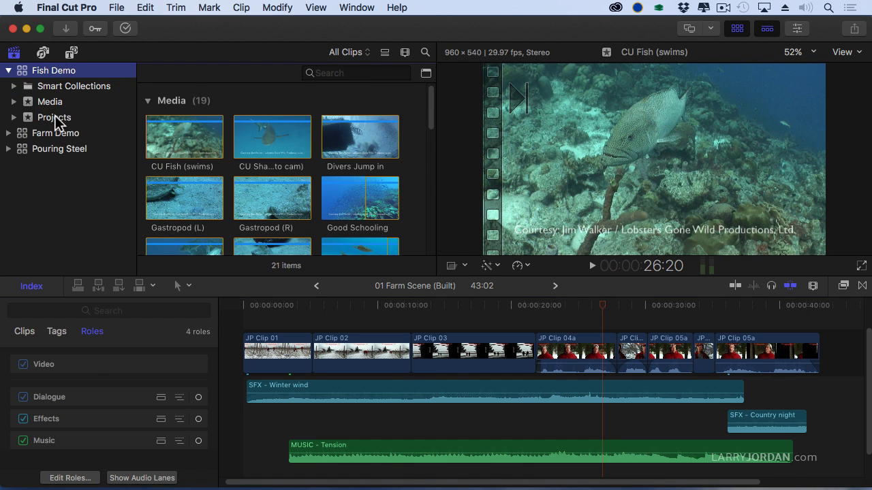